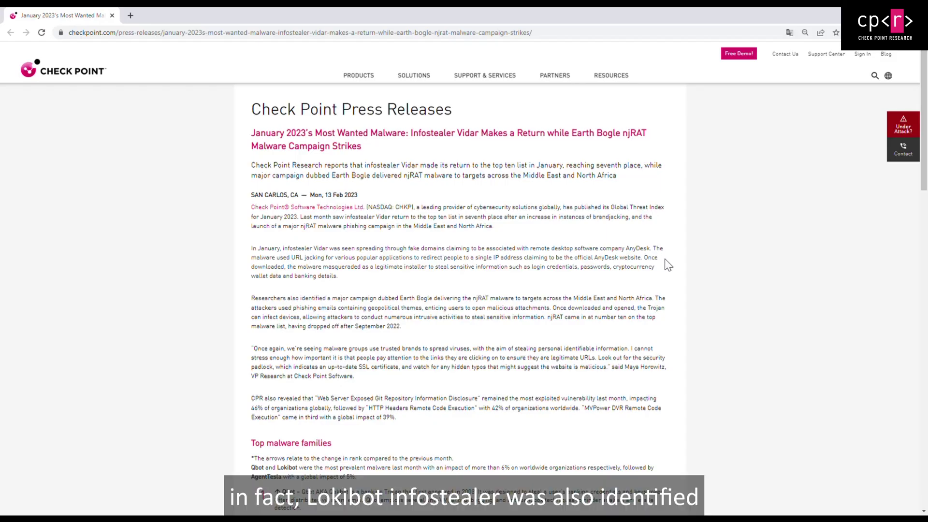
scroll(674, 258, "down", 3)
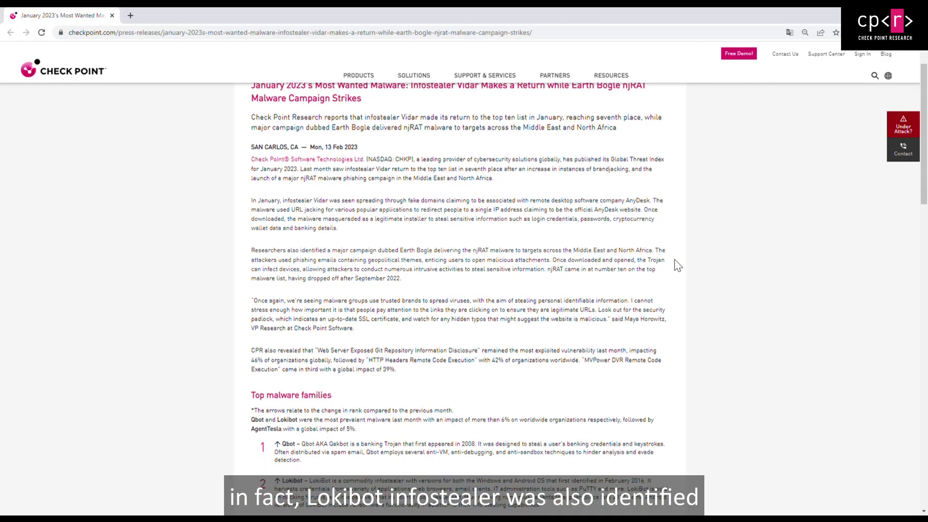
scroll(674, 259, "down", 3)
scroll(675, 259, "down", 2)
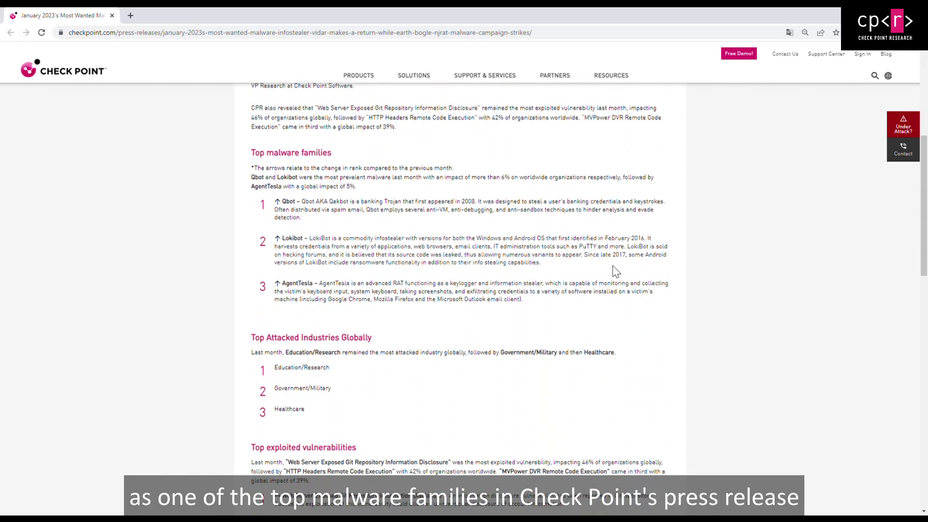
Highlight the Lokibot paragraph under Top malware families in the checkpoint.com press release
left_click_drag(274, 238, 520, 268)
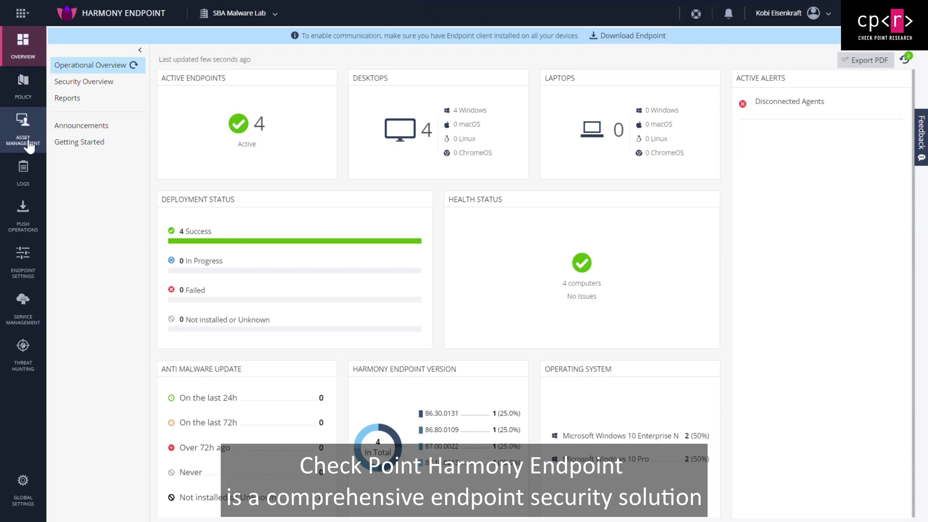
Show the Harmony Endpoint detection logs from the last 7 days, including loki.rtf
left_click(25, 173)
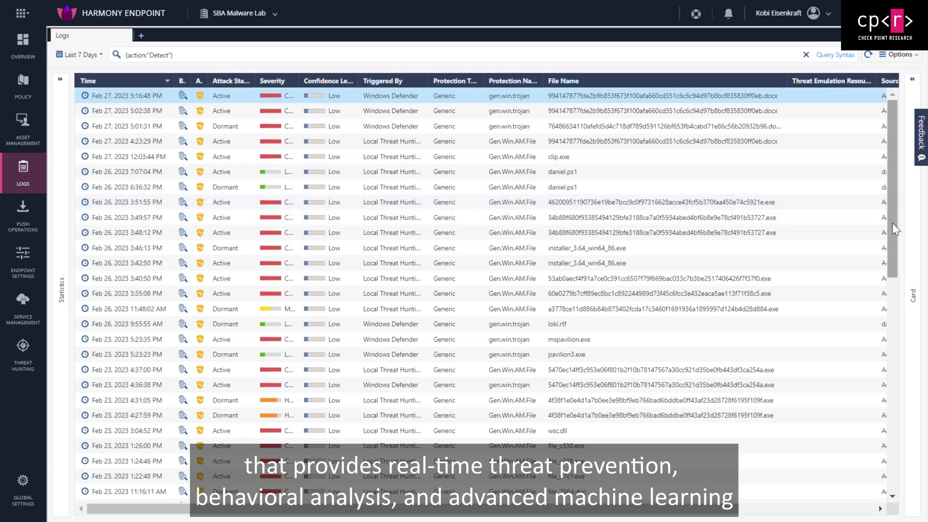
mouse_move(893, 223)
left_mouse_down()
mouse_move(899, 319)
mouse_move(892, 239)
left_mouse_up()
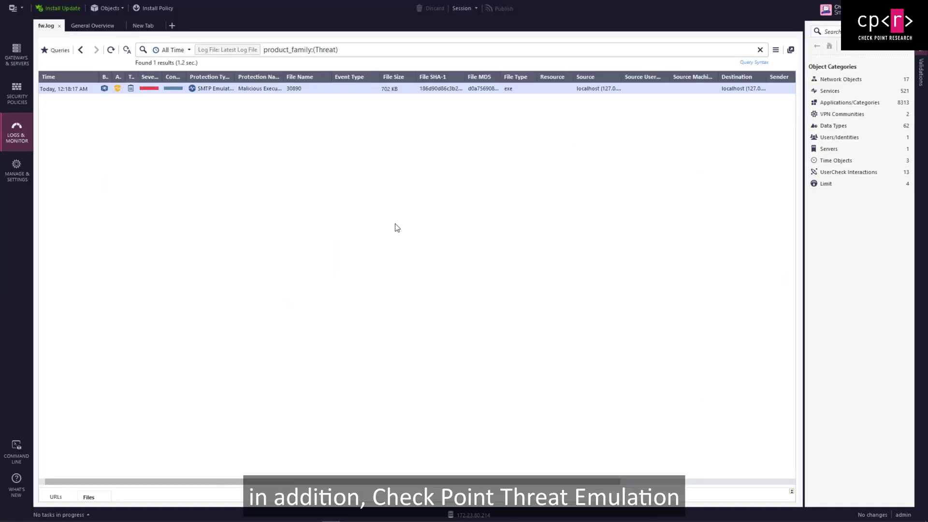
Open Log Details for the file 30890 Threat Emulation entry and highlight its SHA-1 hash
double_click(297, 91)
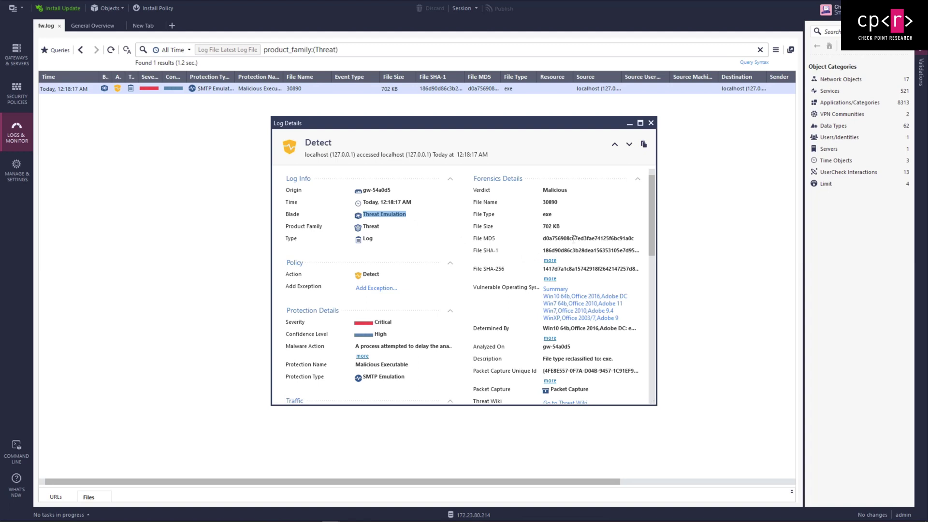
double_click(579, 250)
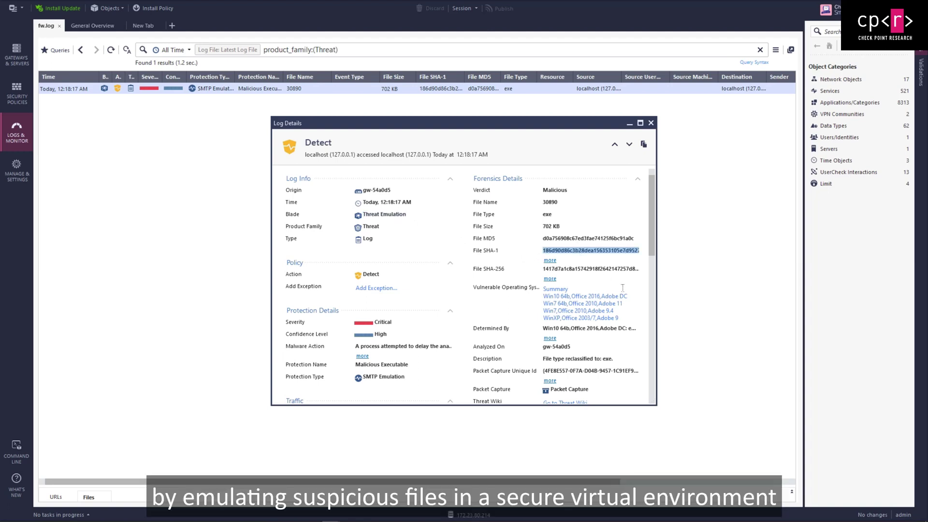
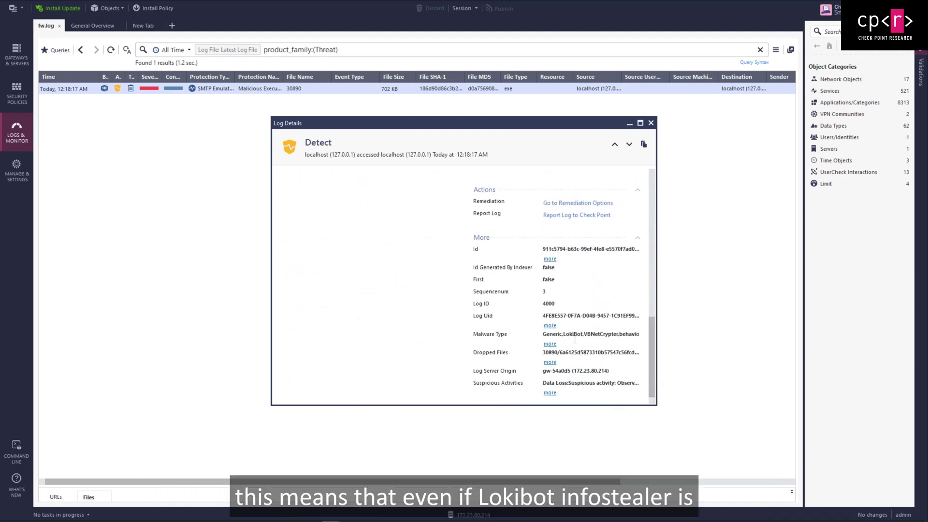
left_click_drag(652, 352, 640, 225)
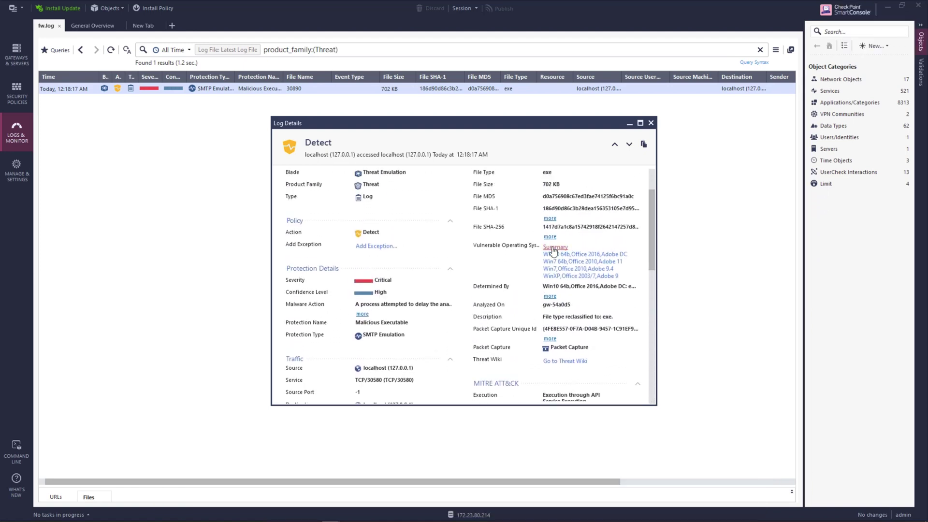
Open the full Threat Details Report for file 30890 via the Vulnerable Operating Systems Summary link
left_click(553, 247)
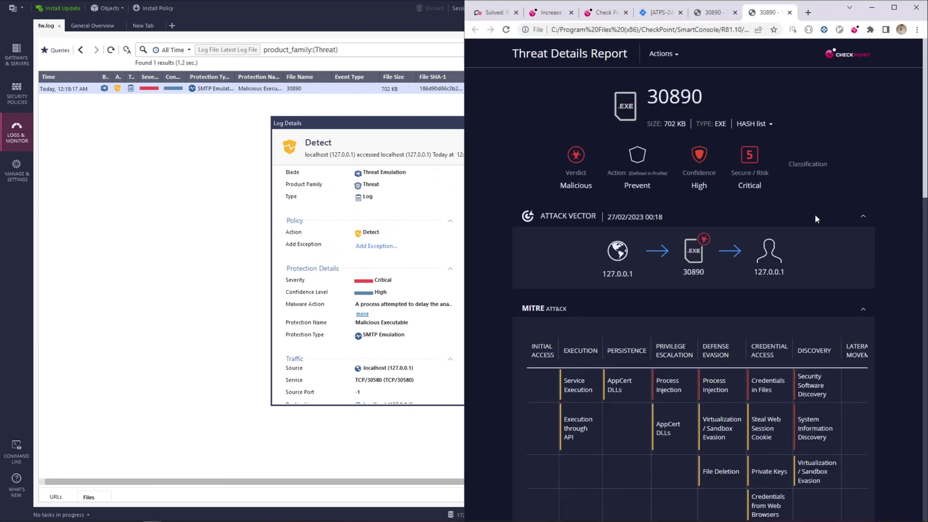
scroll(902, 195, "down", 2)
scroll(903, 195, "down", 2)
scroll(902, 195, "down", 2)
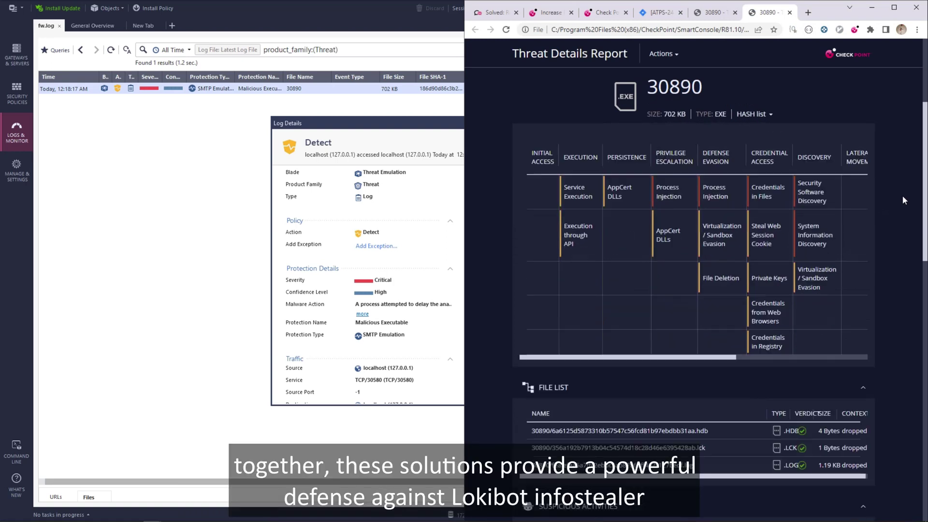
scroll(902, 195, "down", 2)
scroll(903, 195, "down", 2)
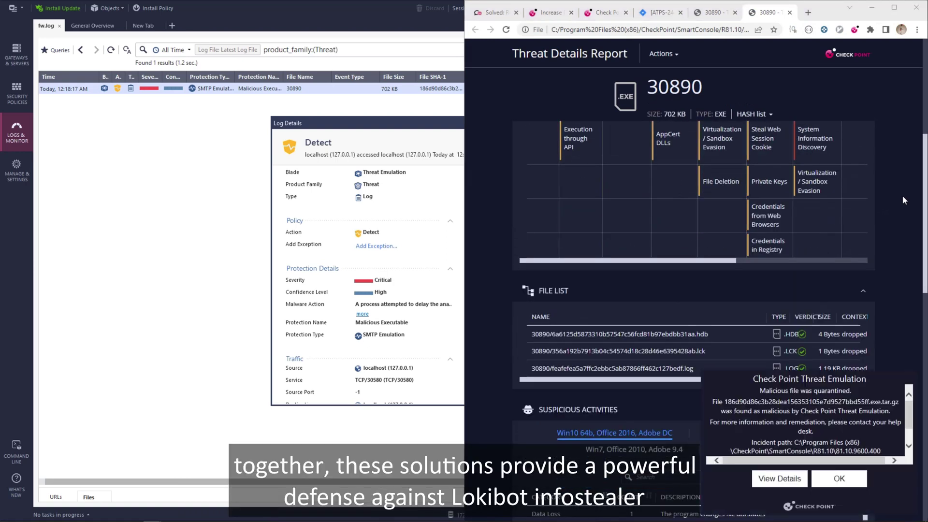
scroll(902, 195, "down", 3)
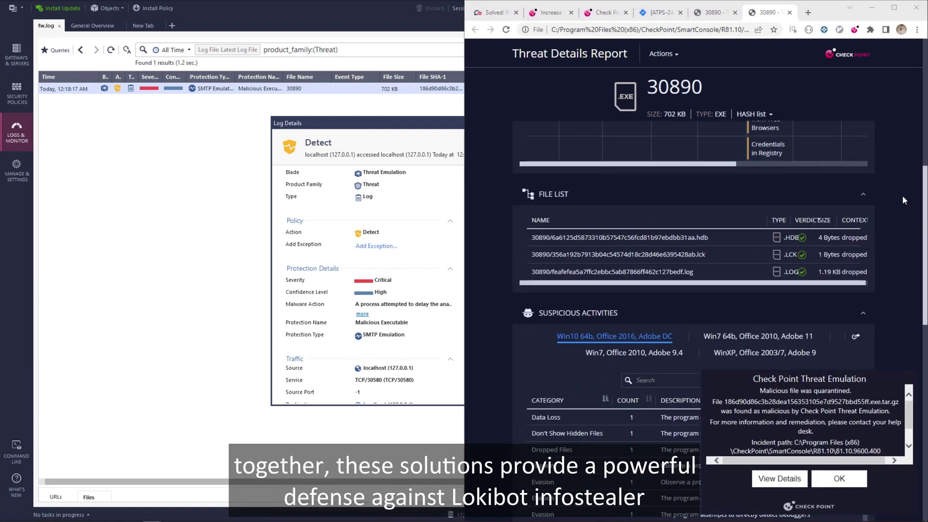
Dismiss the Threat Emulation 'malicious file quarantined' notification over the report
left_click(839, 478)
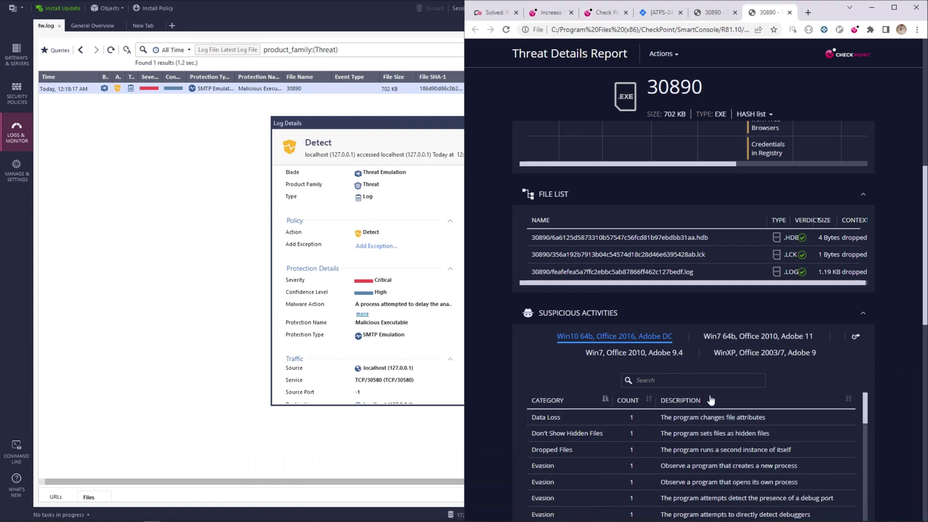
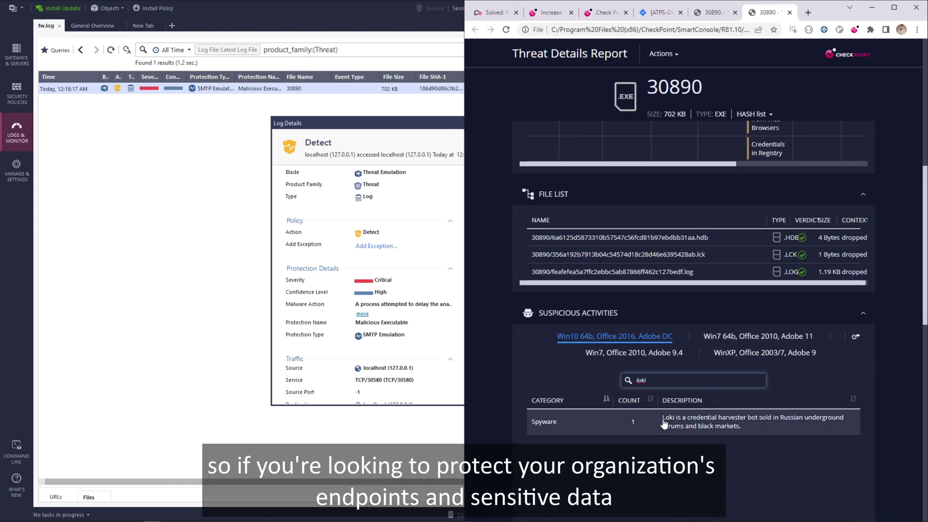
Open the Loki Spyware entry from Suspicious Activities to view its credential-harvester details
left_click(692, 425)
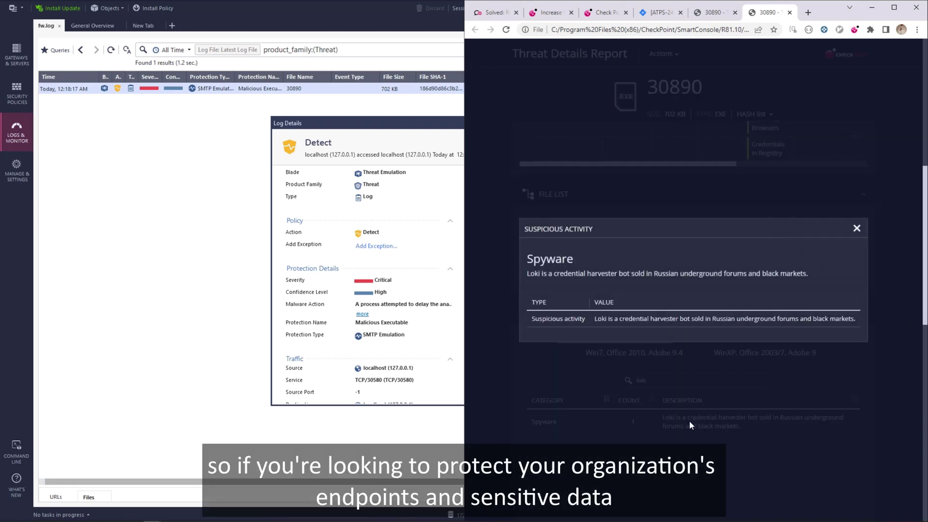